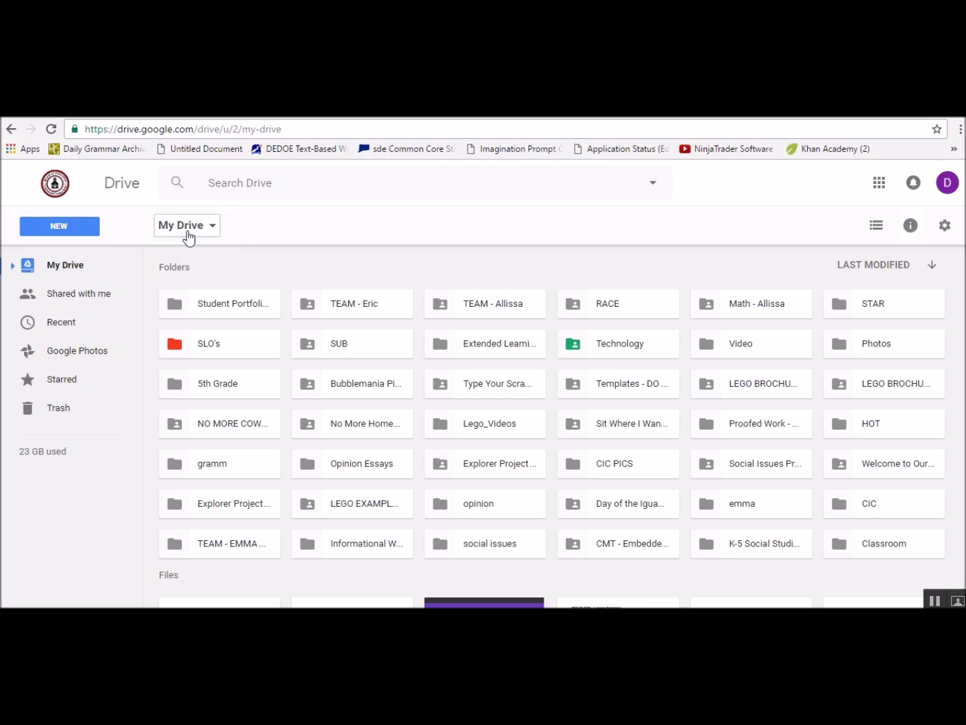
- Create a new folder named 'Digital Portfolio' in My Drive
left_click(65, 231)
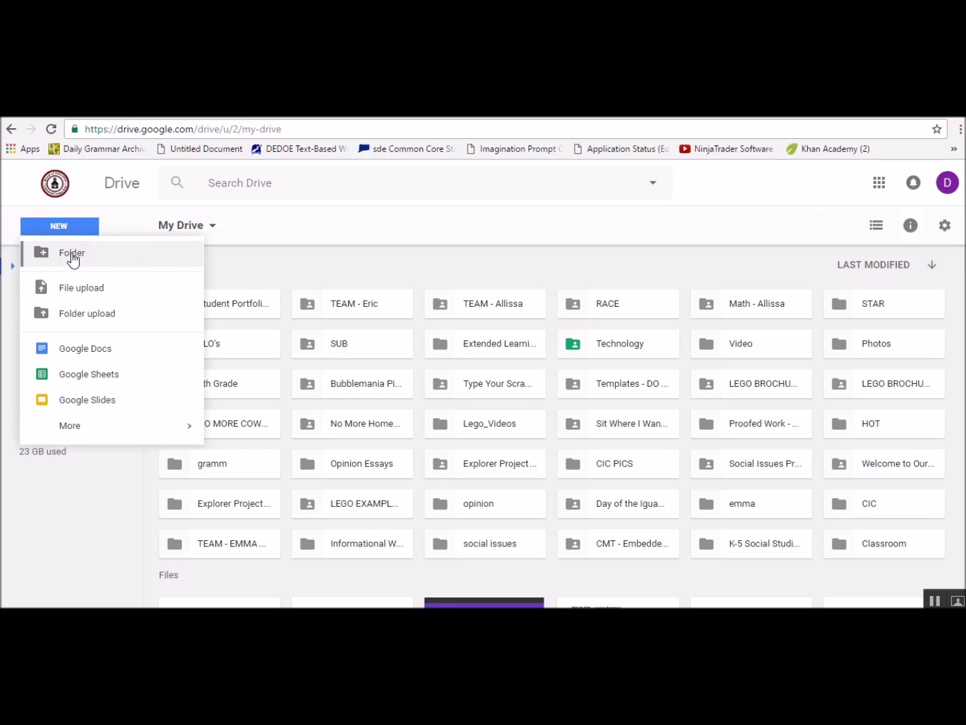
left_click(73, 257)
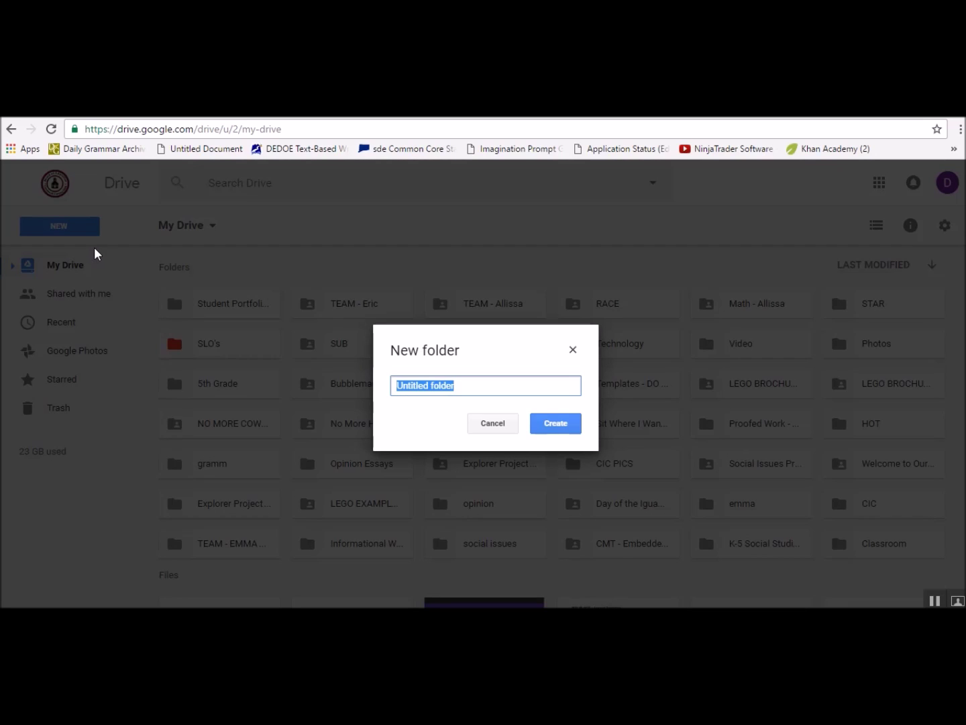
type("D")
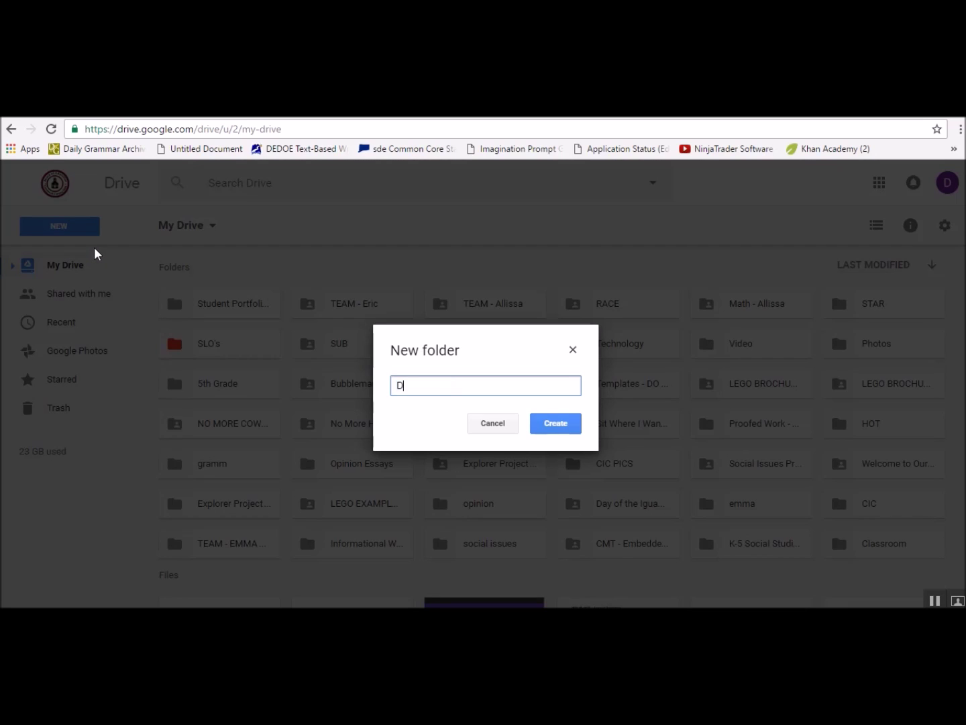
type("igital P")
type("ortfoli")
type("o")
left_click(564, 429)
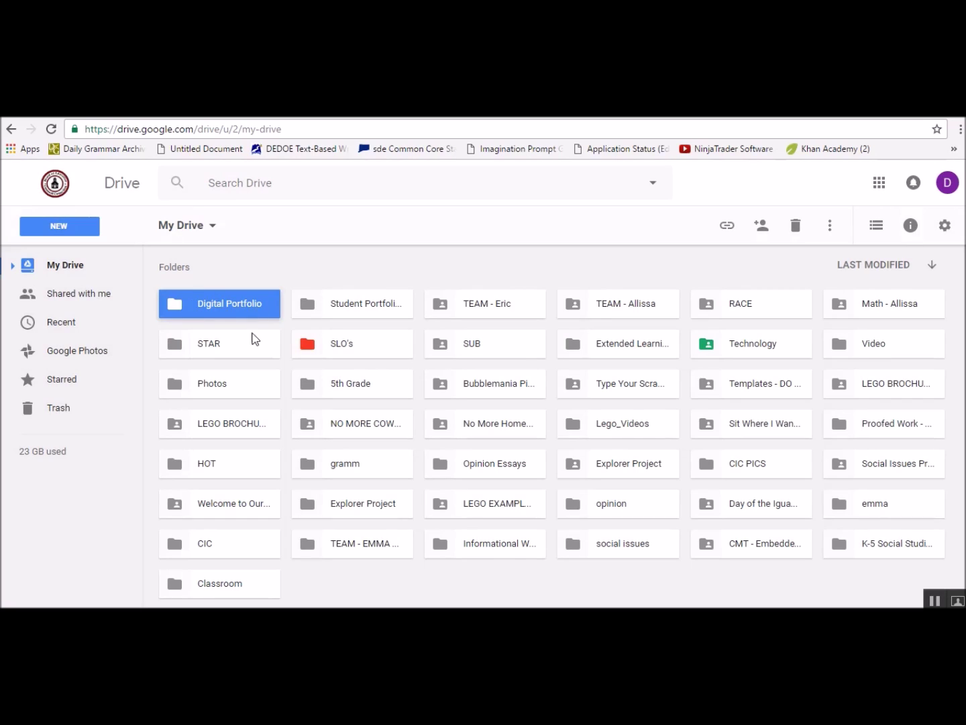
- Open the Digital Portfolio folder, going back to My Drive once and reopening it
double_click(224, 302)
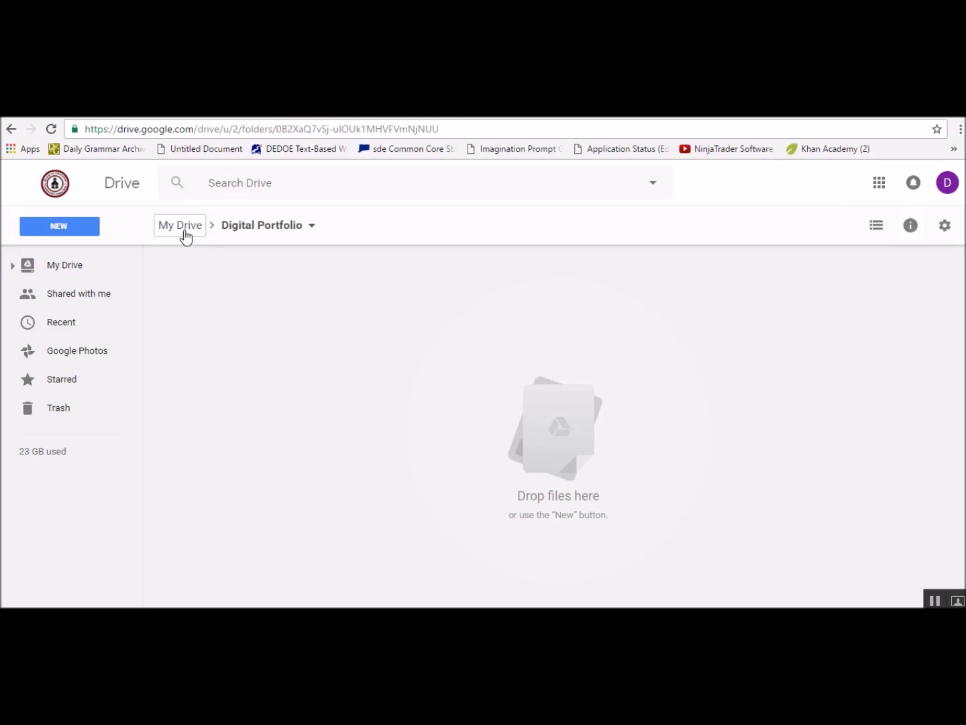
left_click(186, 236)
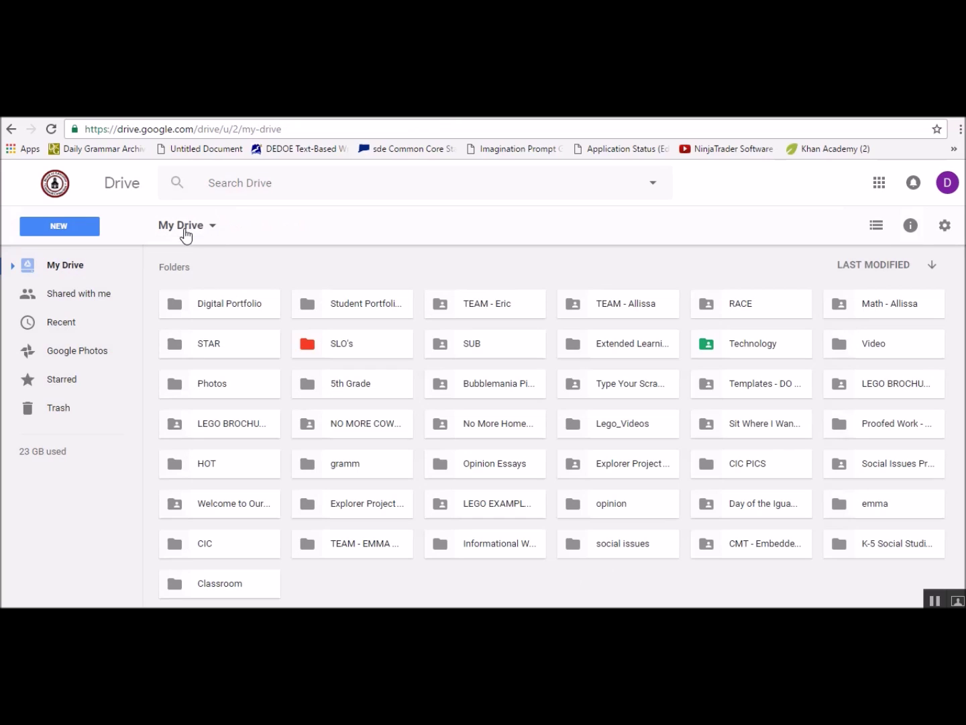
double_click(215, 304)
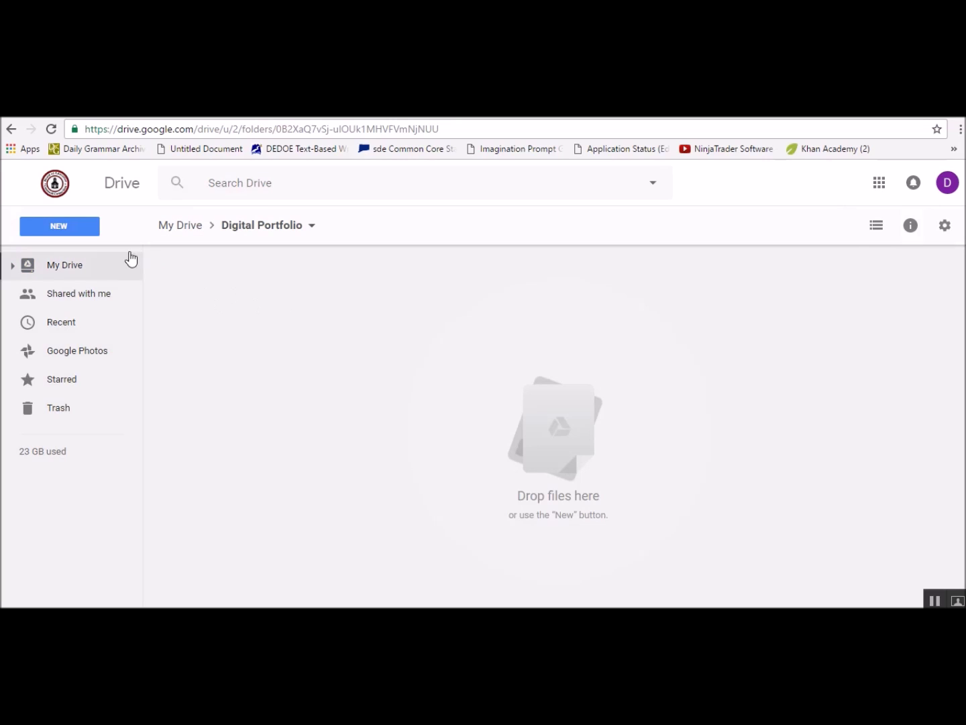
- Create a subfolder named '2016-2017 ePortfolio' inside Digital Portfolio
left_click(65, 229)
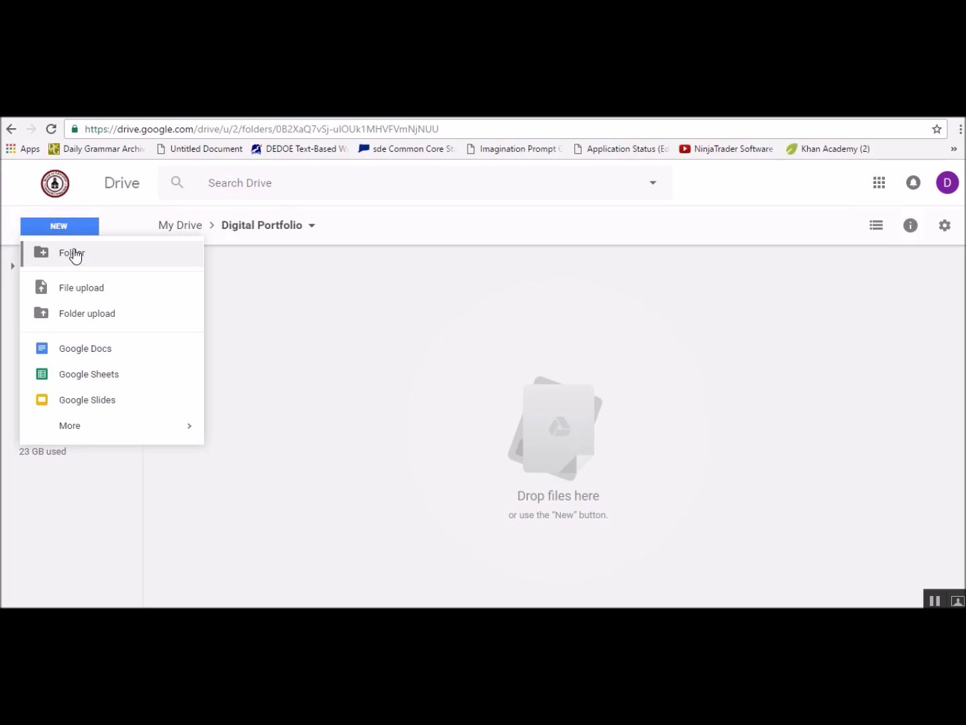
left_click(74, 257)
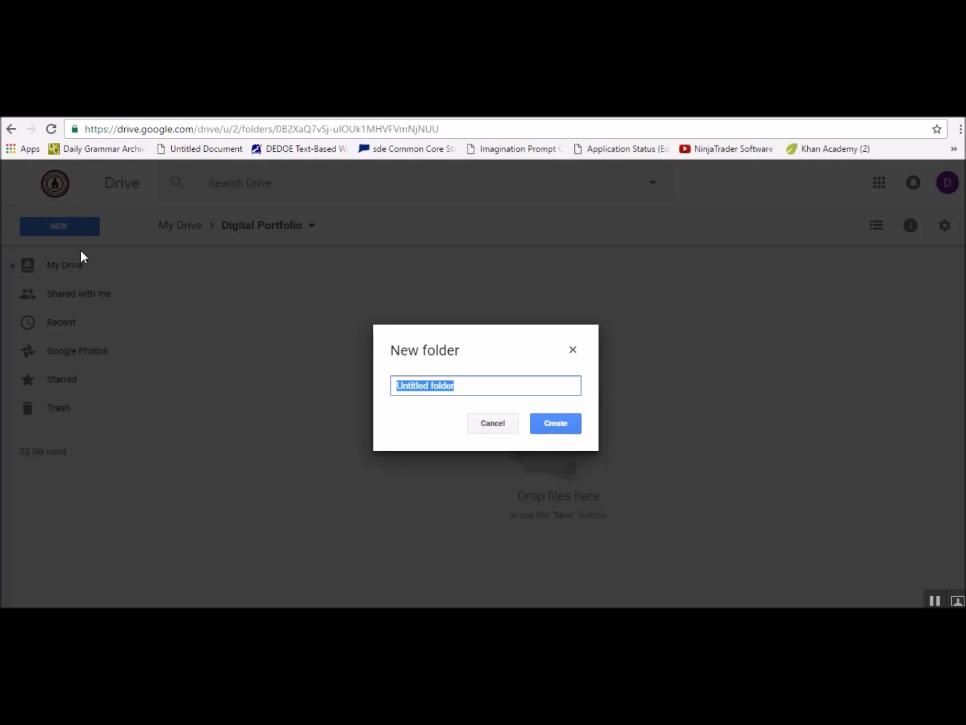
type("2016-")
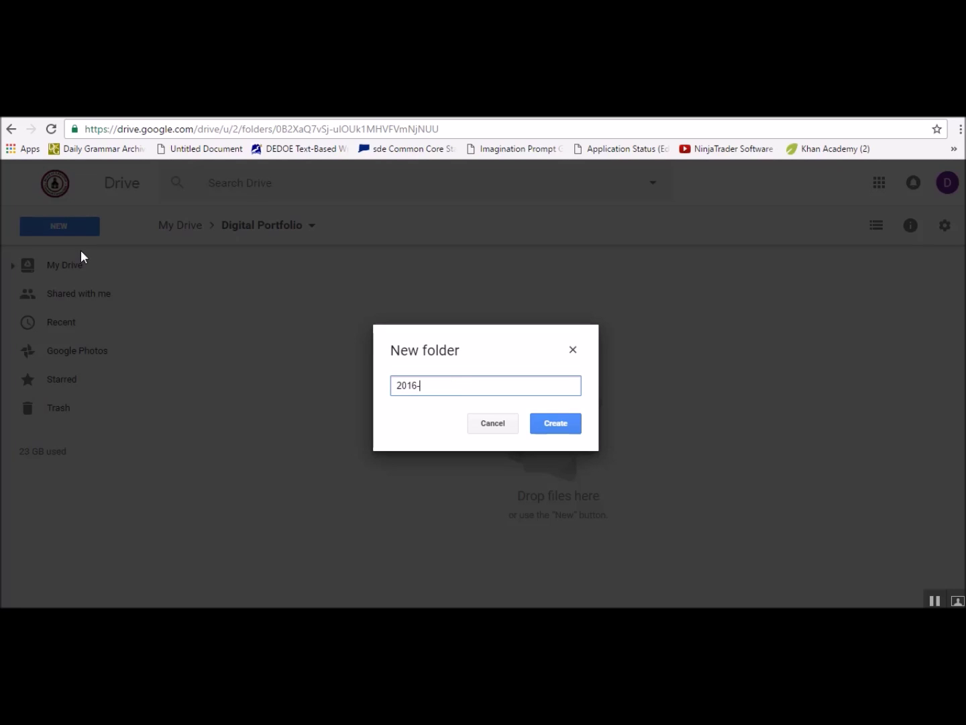
type("2017 ")
type("ePor")
type("tfolio")
left_click(568, 427)
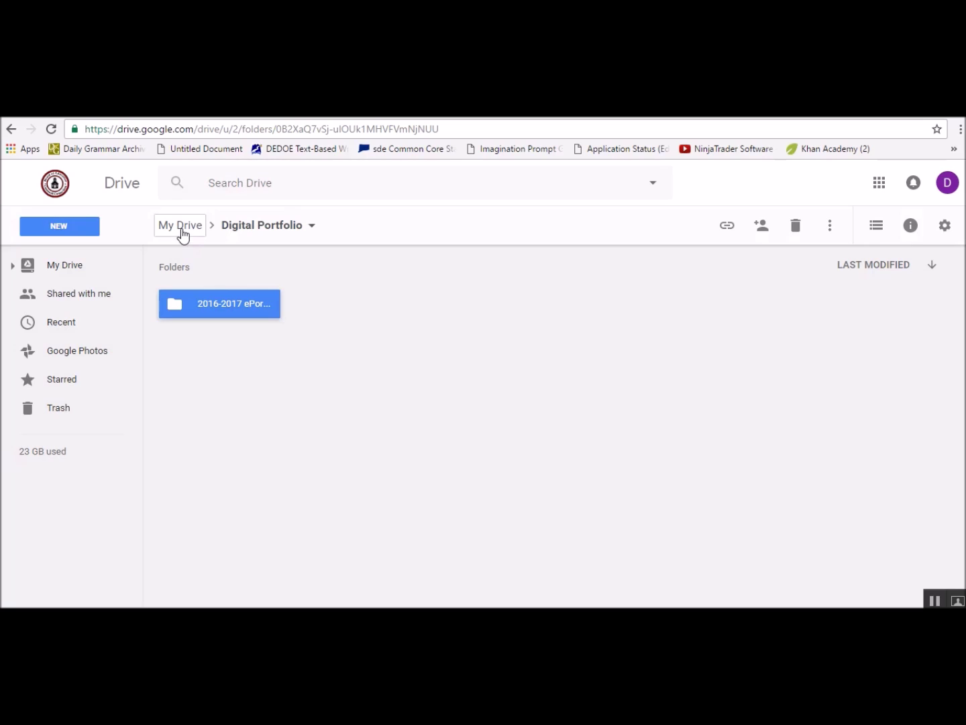
- Open the empty 2016-2017 ePortfolio folder and bring up the New menu there
double_click(241, 301)
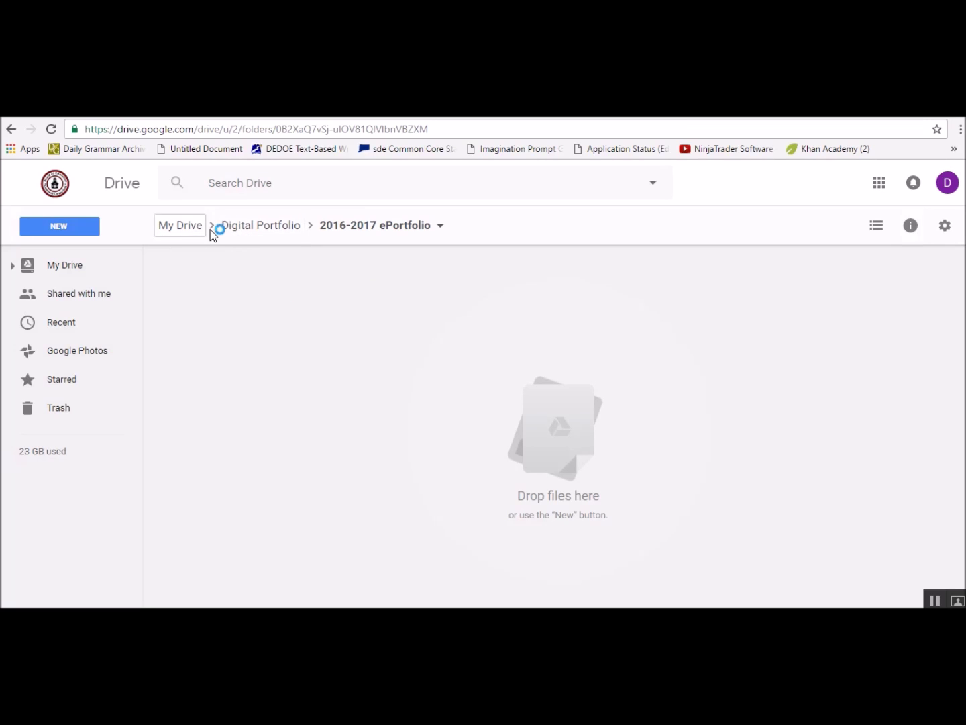
left_click(69, 226)
- Add three folders named Reading, Writing and Math inside 2016-2017 ePortfolio
left_click(67, 254)
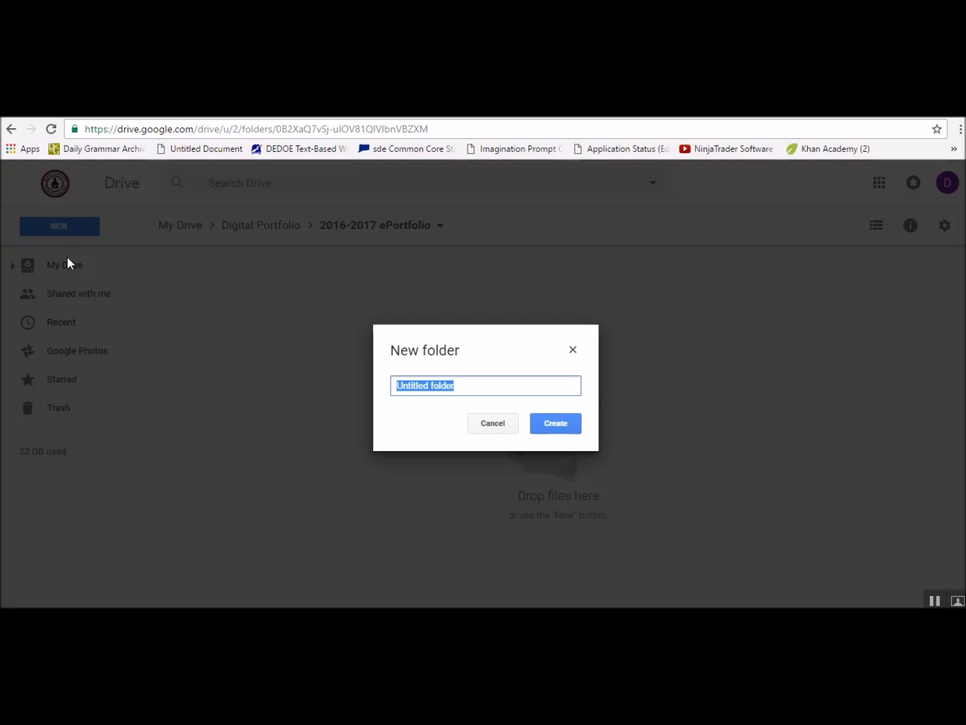
type("Read")
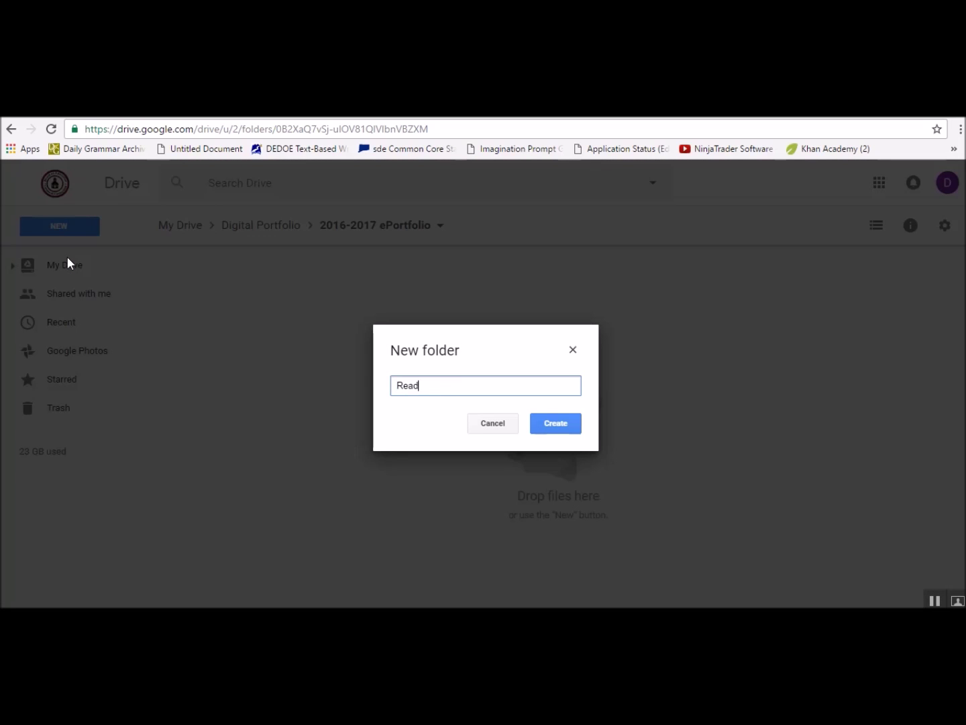
type("ing")
left_click(554, 424)
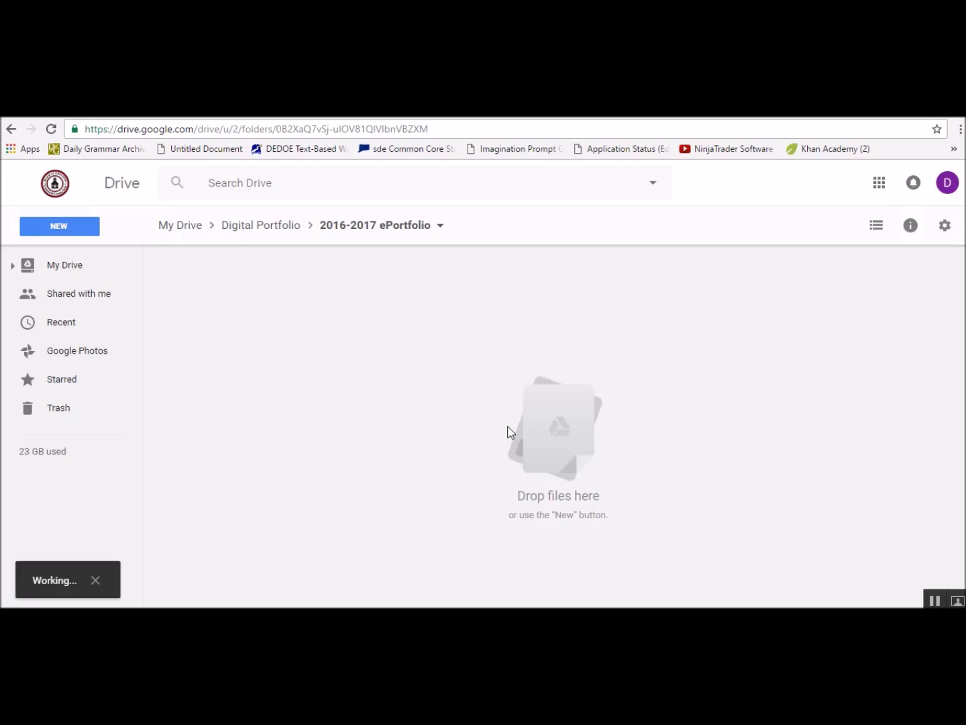
left_click(66, 226)
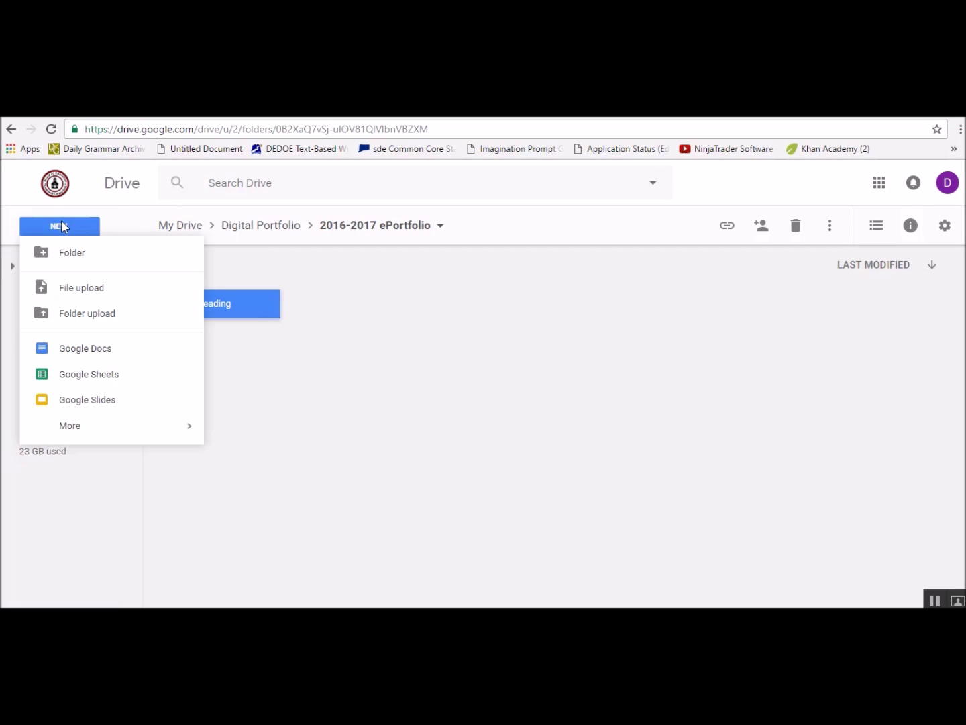
left_click(73, 258)
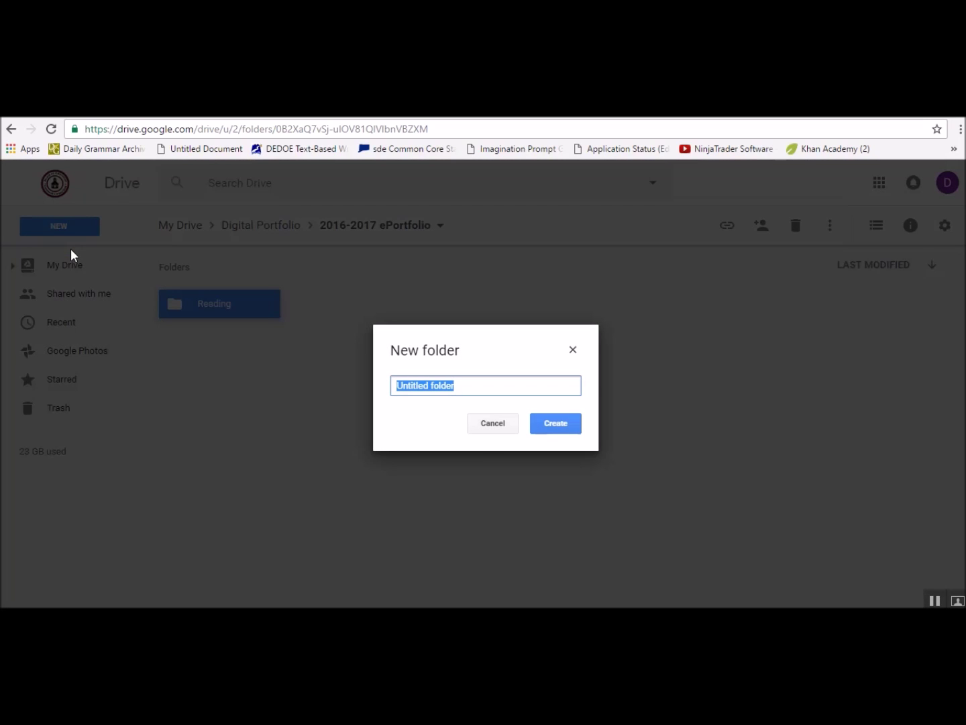
type("Writing")
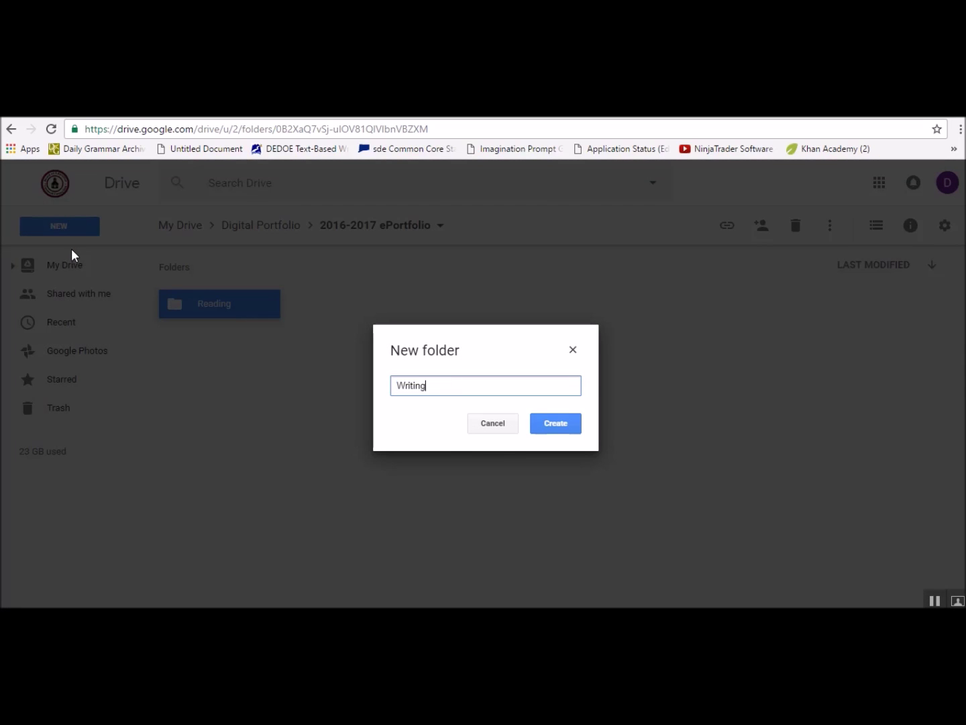
left_click(557, 425)
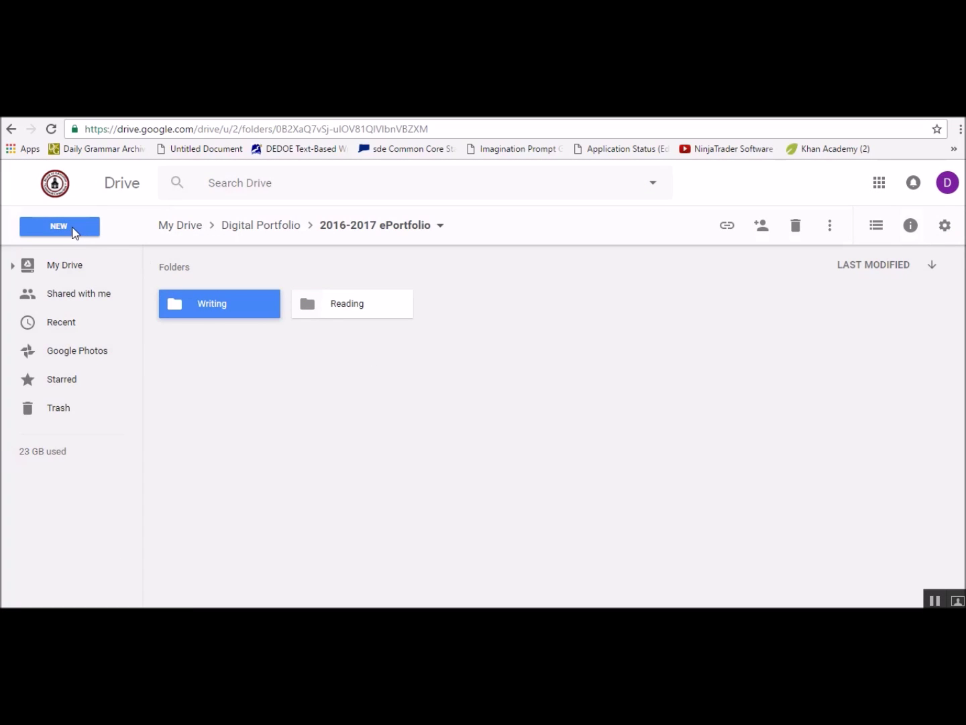
left_click(75, 228)
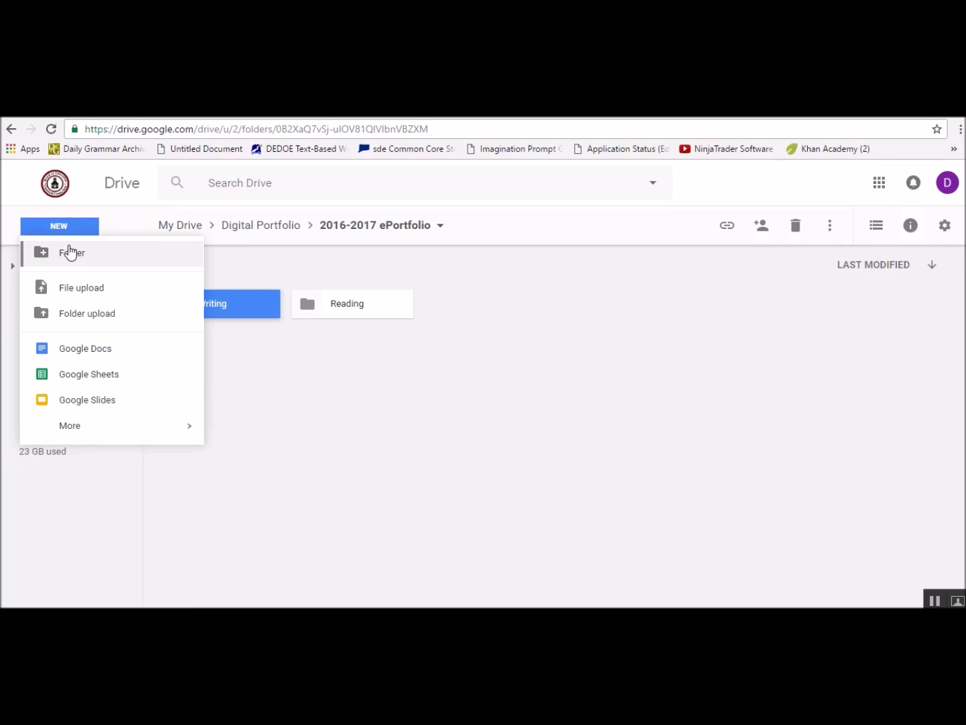
left_click(70, 251)
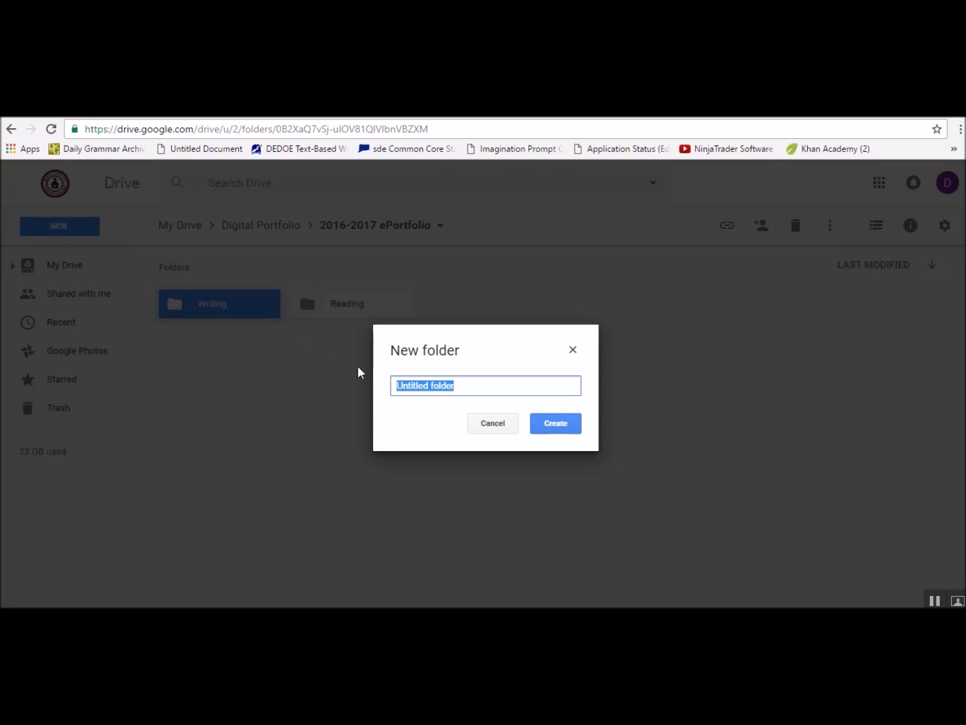
type("Math")
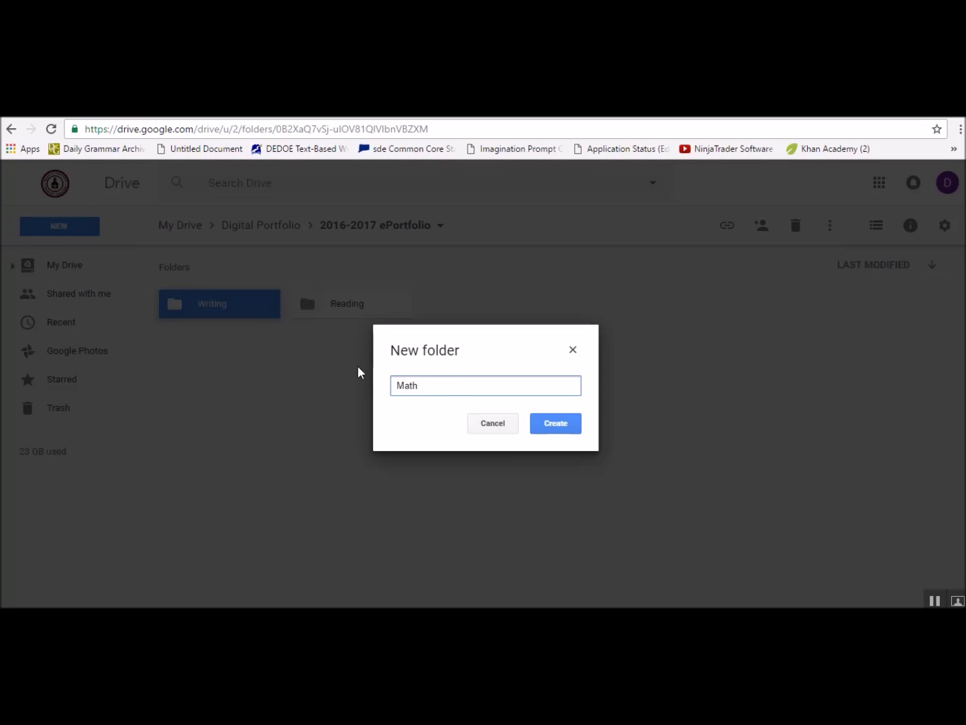
left_click(551, 422)
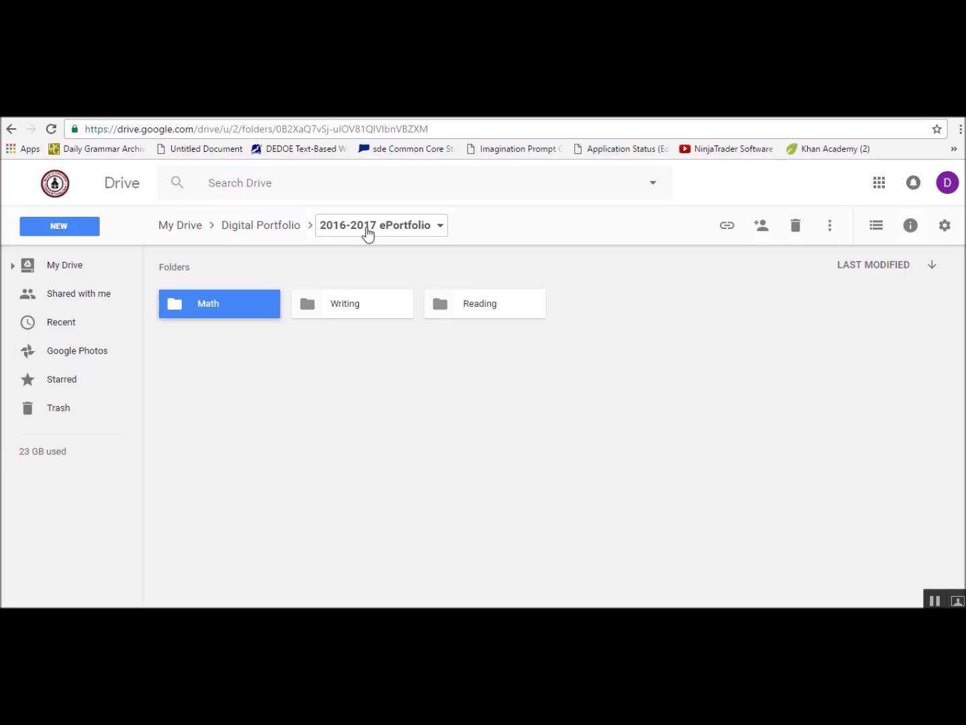
left_click(329, 313)
left_click(459, 306)
left_click(363, 312)
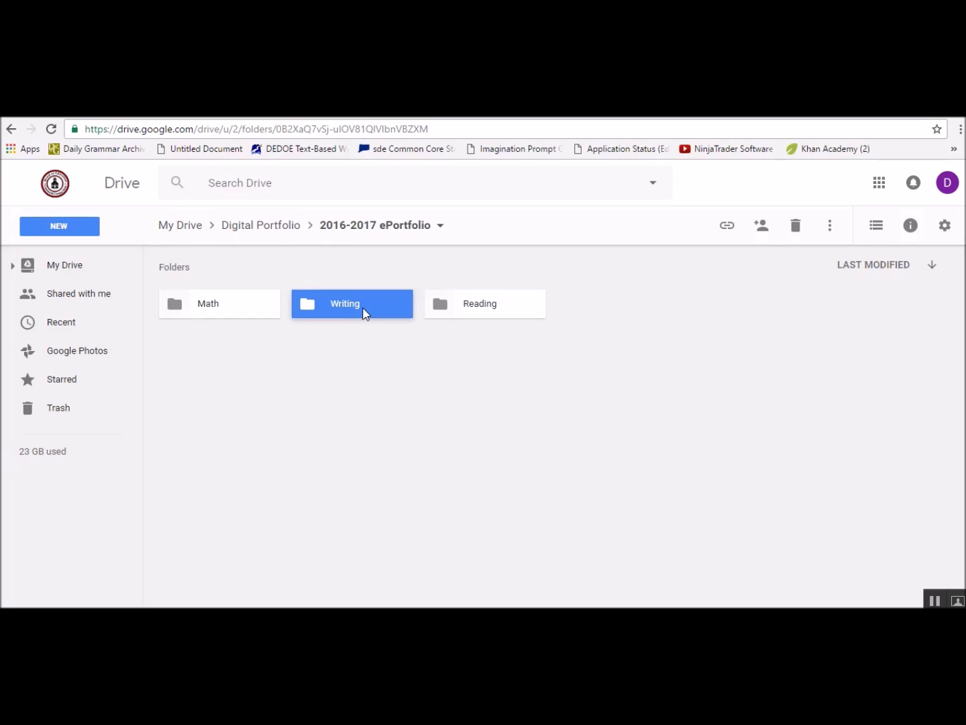
left_click(223, 306)
left_click(342, 307)
left_click(492, 308)
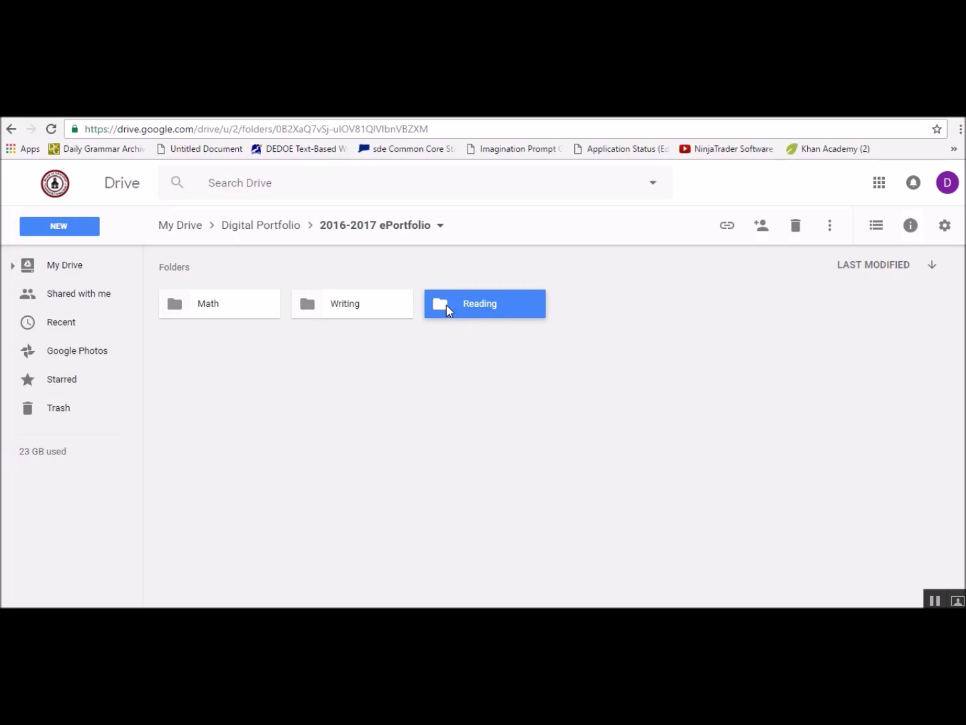